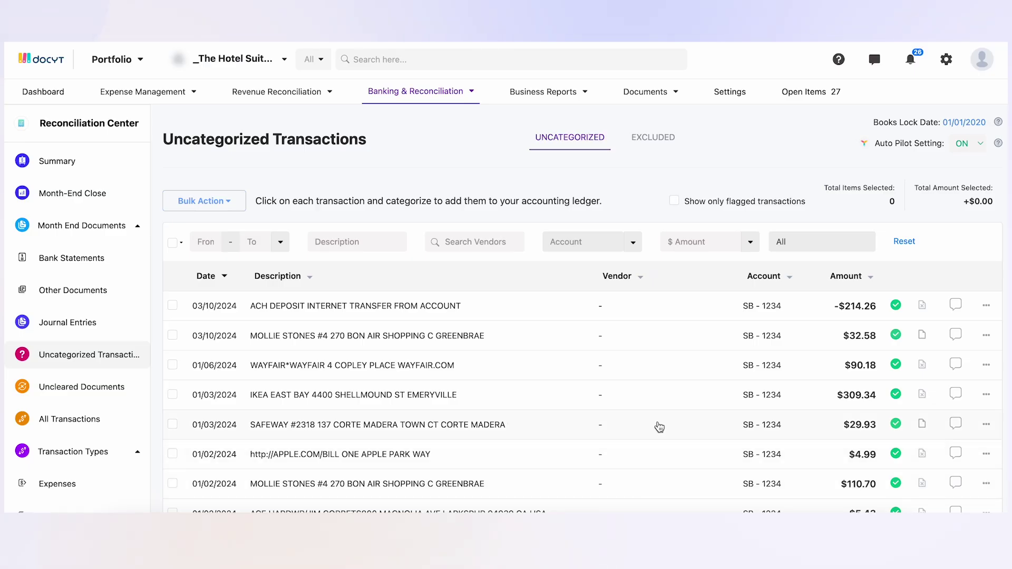
Open the 01/03/2024 Safeway $29.93 transaction and check 'No document needed'.
left_click(659, 428)
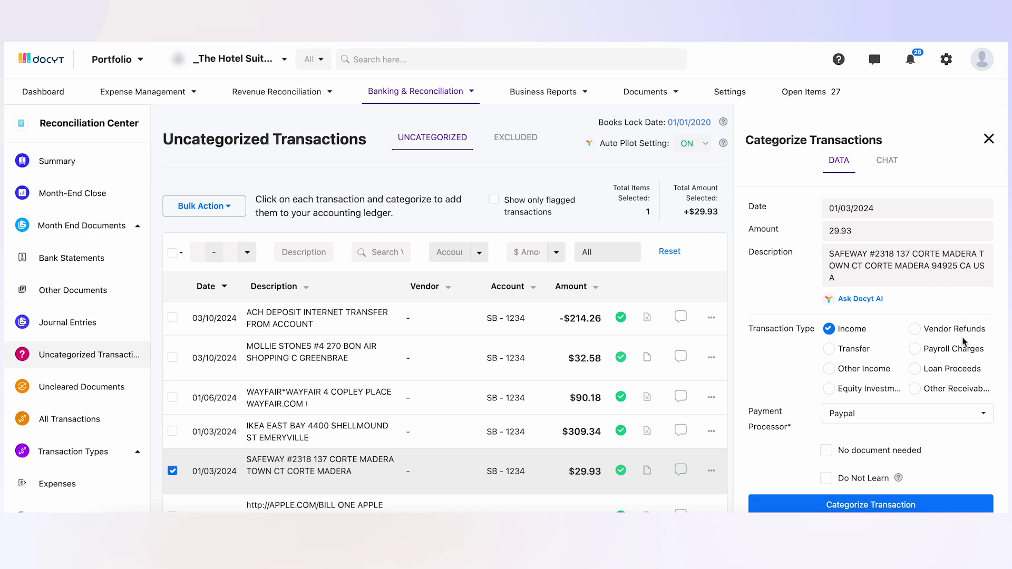
scroll(957, 425, "down", 2)
left_click(902, 394)
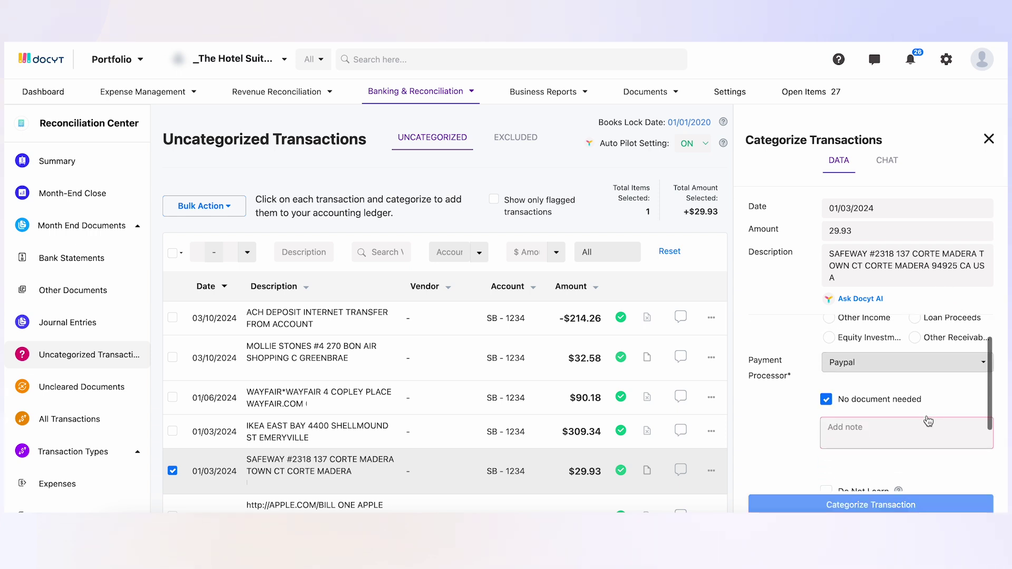